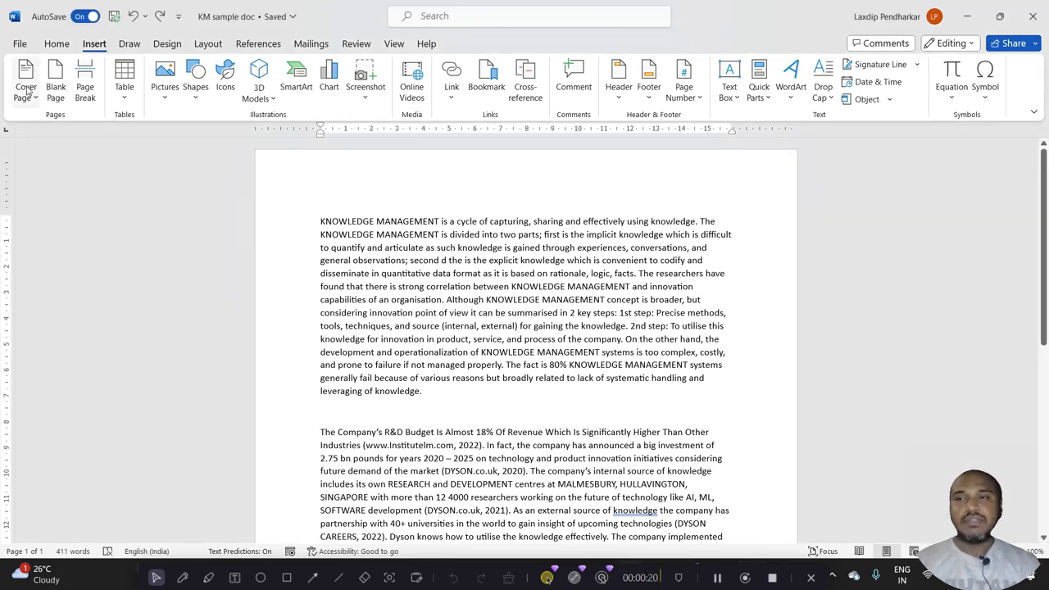
Insert the Filigree cover page at the start of the document
{"action": "left_click", "coordinate": [28, 92]}
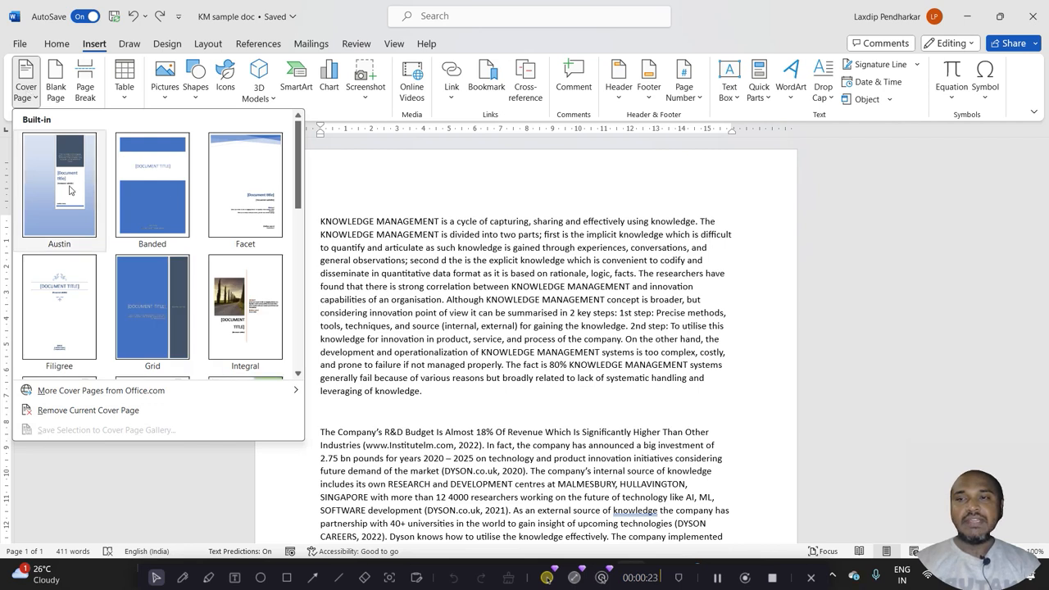
{"action": "left_click_drag", "start_coordinate": [298, 174], "coordinate": [298, 205]}
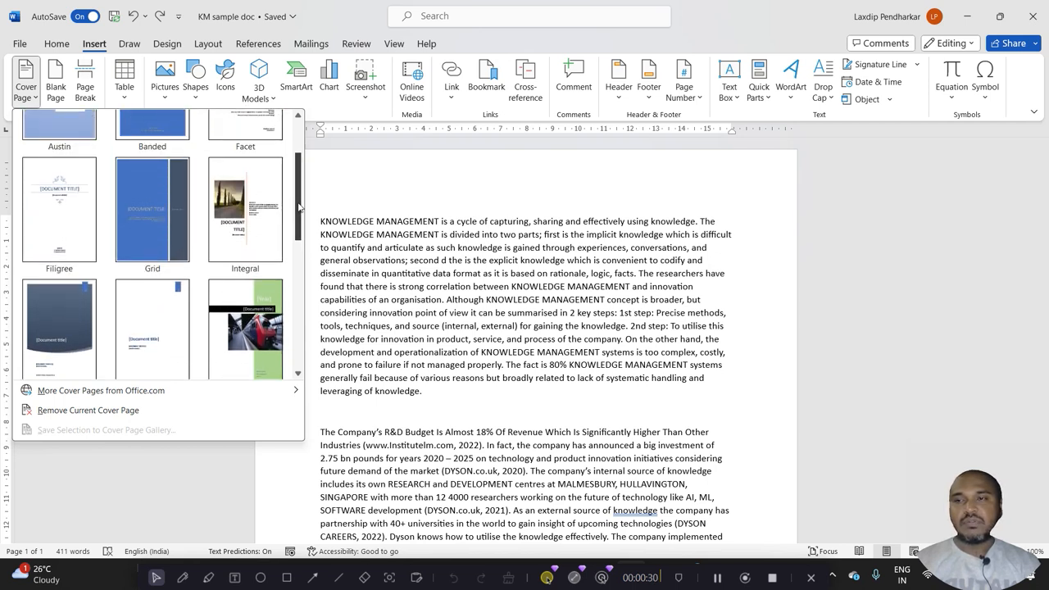
{"action": "left_click", "coordinate": [72, 214]}
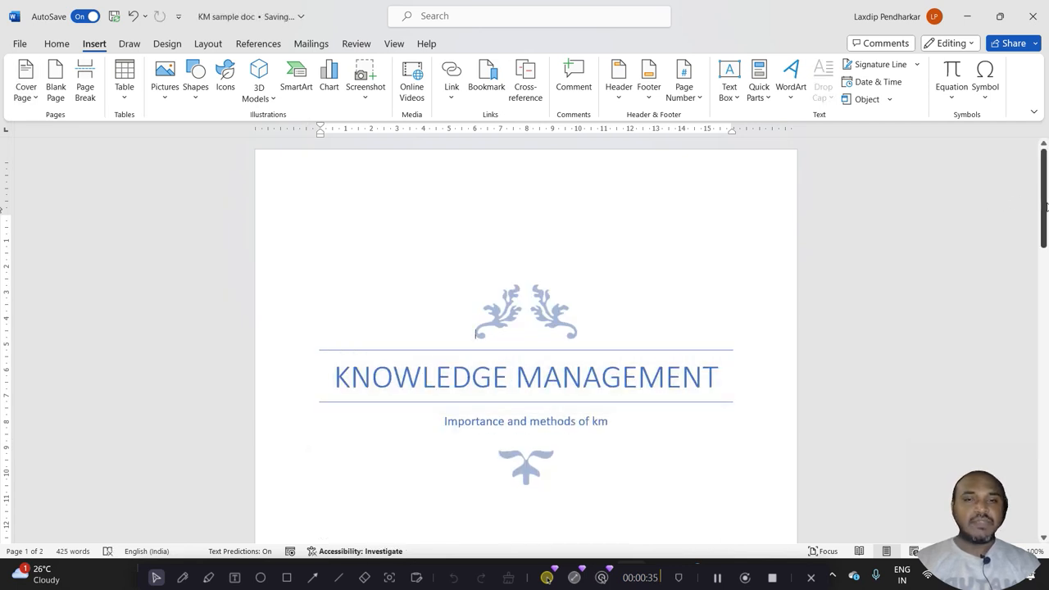
{"action": "left_click_drag", "start_coordinate": [1046, 202], "coordinate": [1045, 228]}
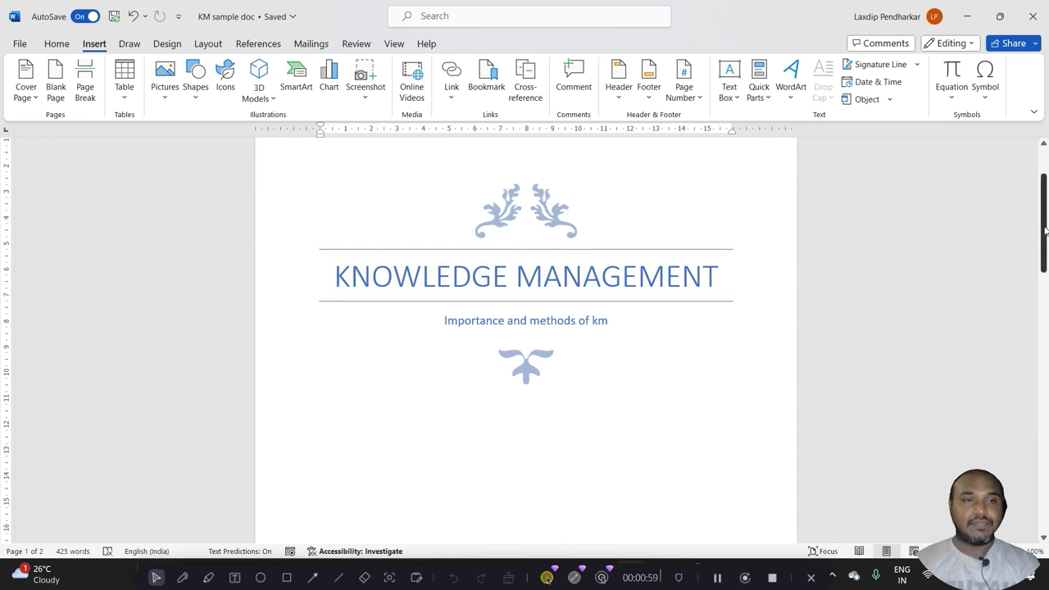
{"action": "left_click_drag", "start_coordinate": [1044, 233], "coordinate": [1045, 310]}
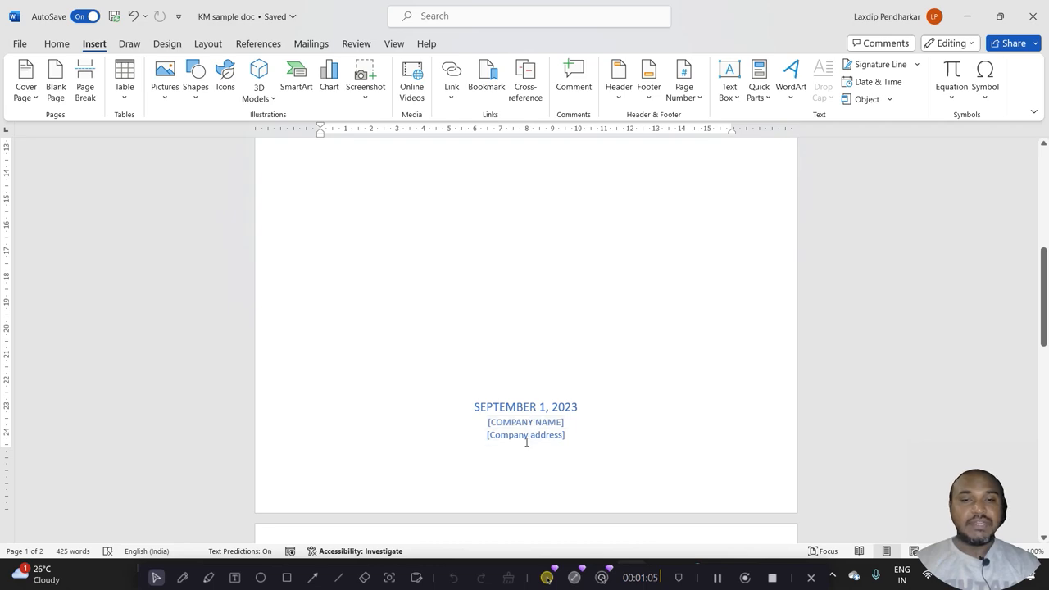
{"action": "left_click_drag", "start_coordinate": [1045, 275], "coordinate": [2, 161]}
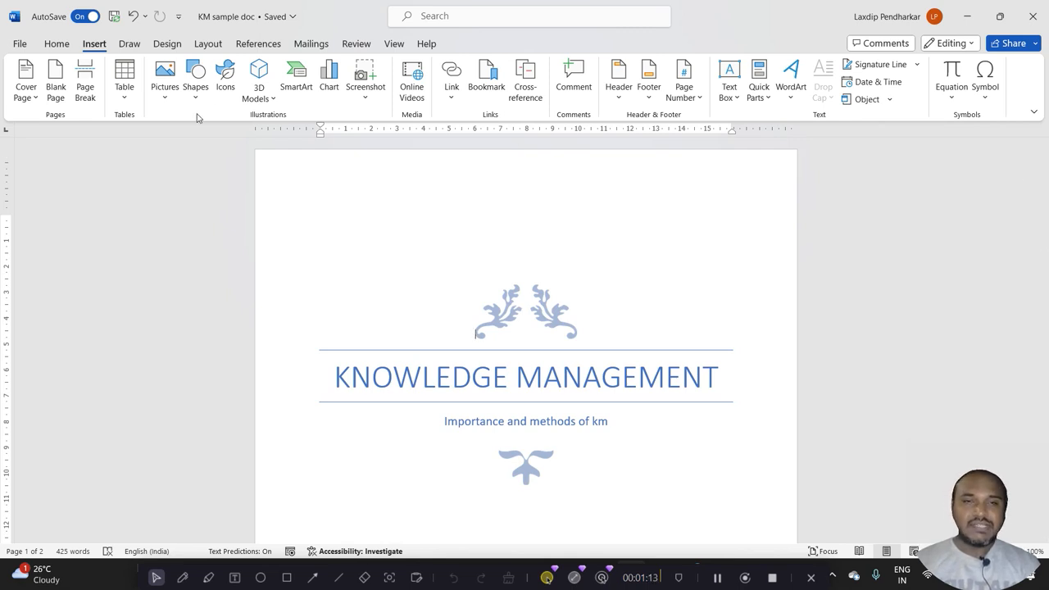
Remove the current cover page and browse the other built-in cover page designs
{"action": "left_click", "coordinate": [22, 89]}
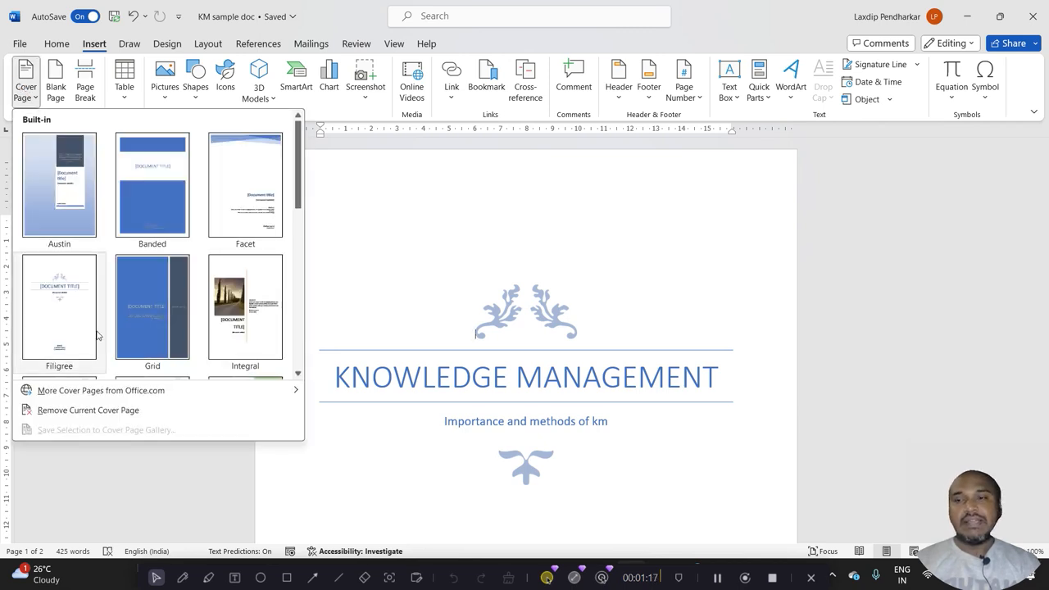
{"action": "left_click", "coordinate": [78, 412]}
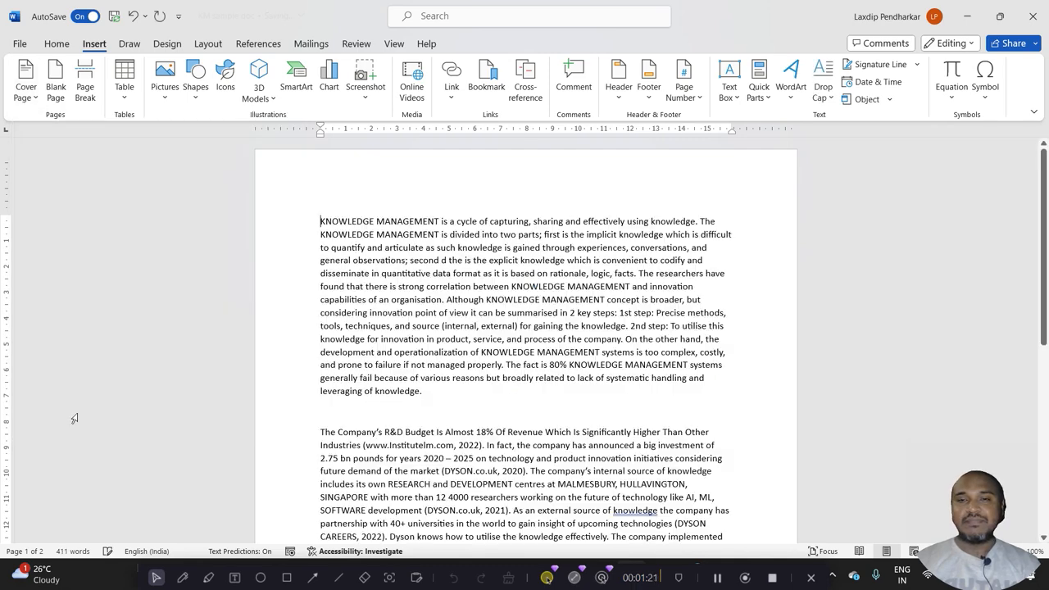
{"action": "left_click", "coordinate": [18, 105]}
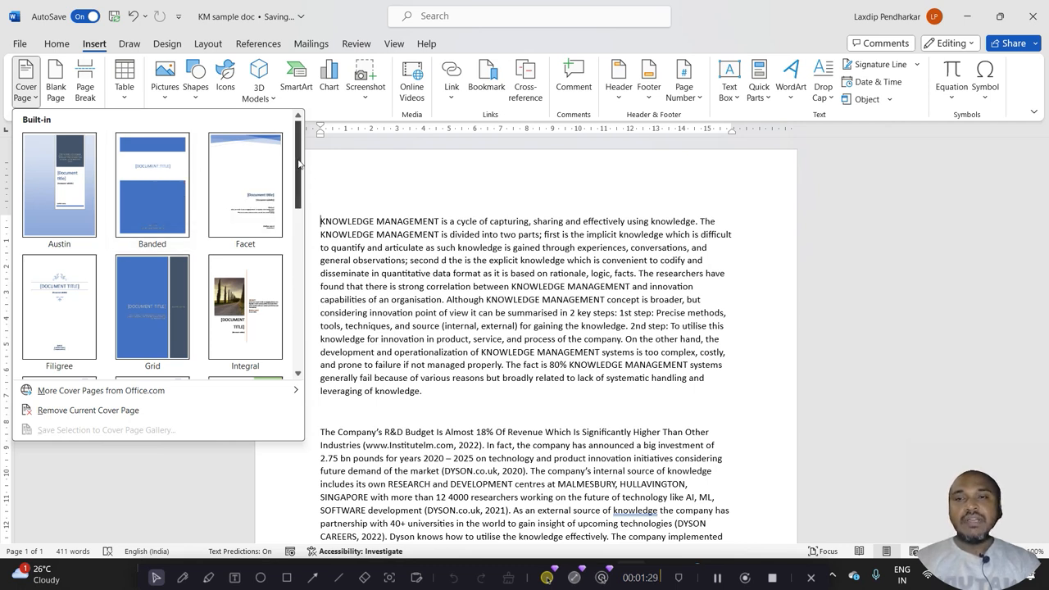
{"action": "left_click_drag", "start_coordinate": [299, 167], "coordinate": [303, 328]}
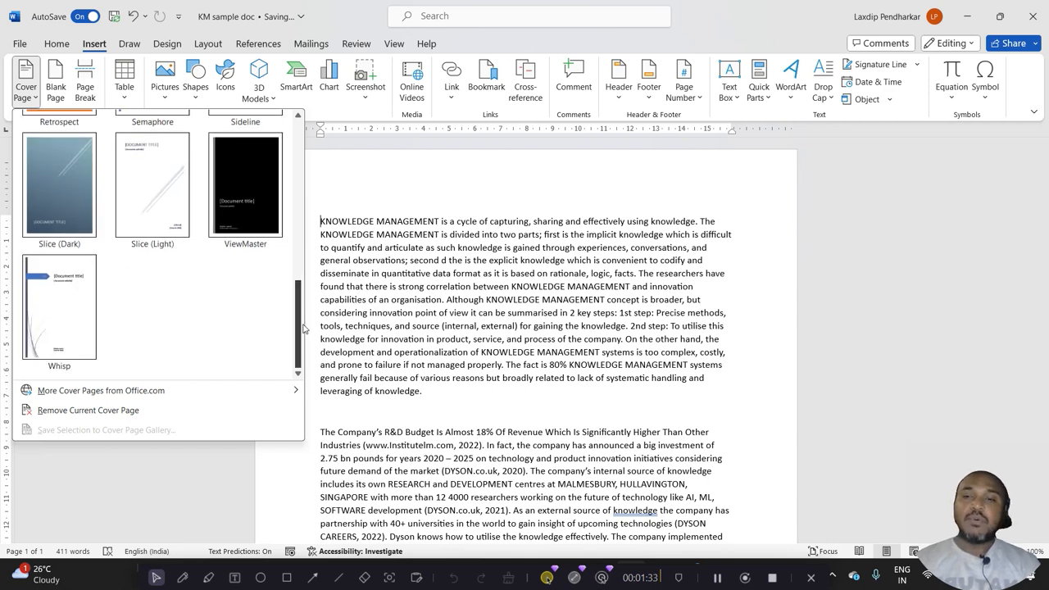
{"action": "mouse_move", "coordinate": [161, 395]}
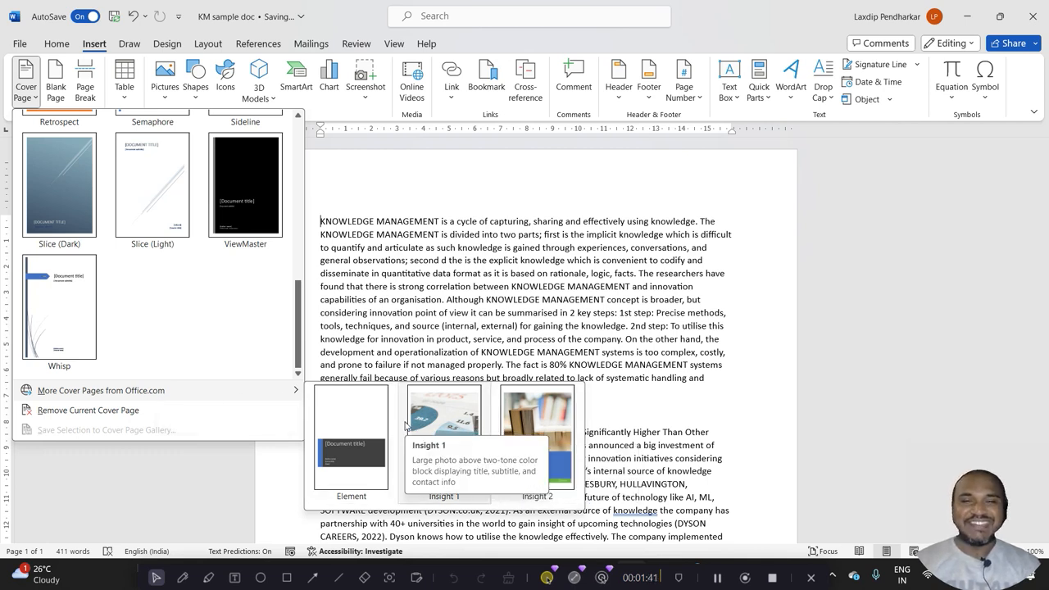
{"action": "left_click", "coordinate": [336, 324]}
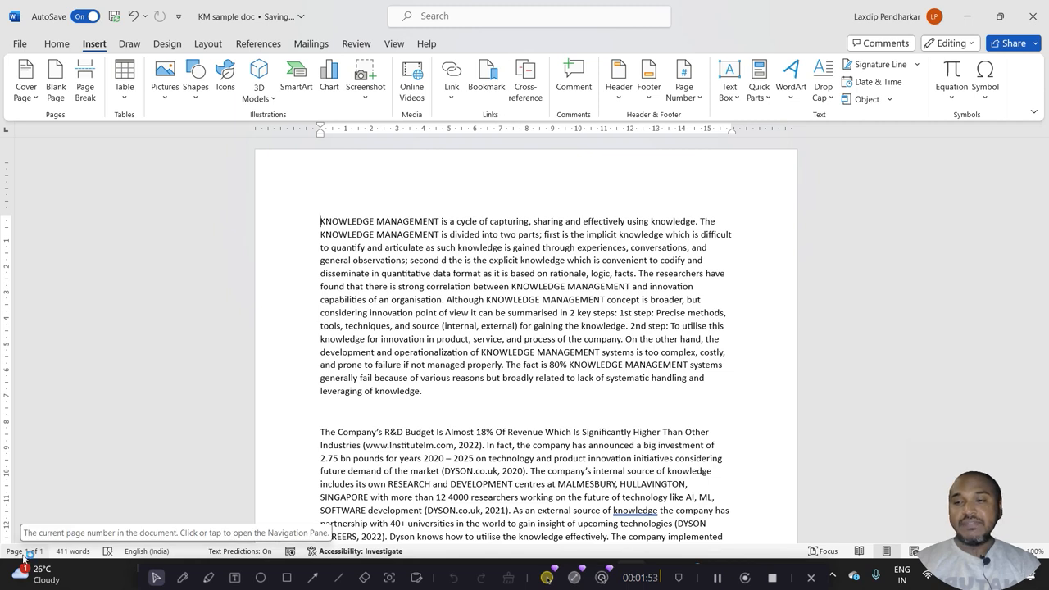
Insert a blank page after the first paragraph
{"action": "left_click", "coordinate": [410, 405]}
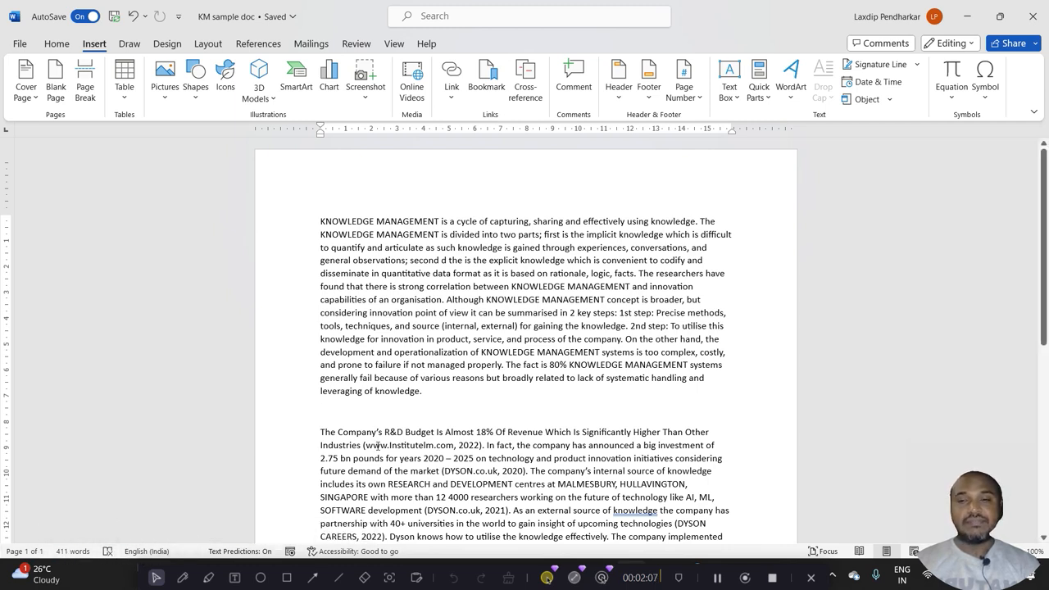
{"action": "left_click", "coordinate": [417, 391]}
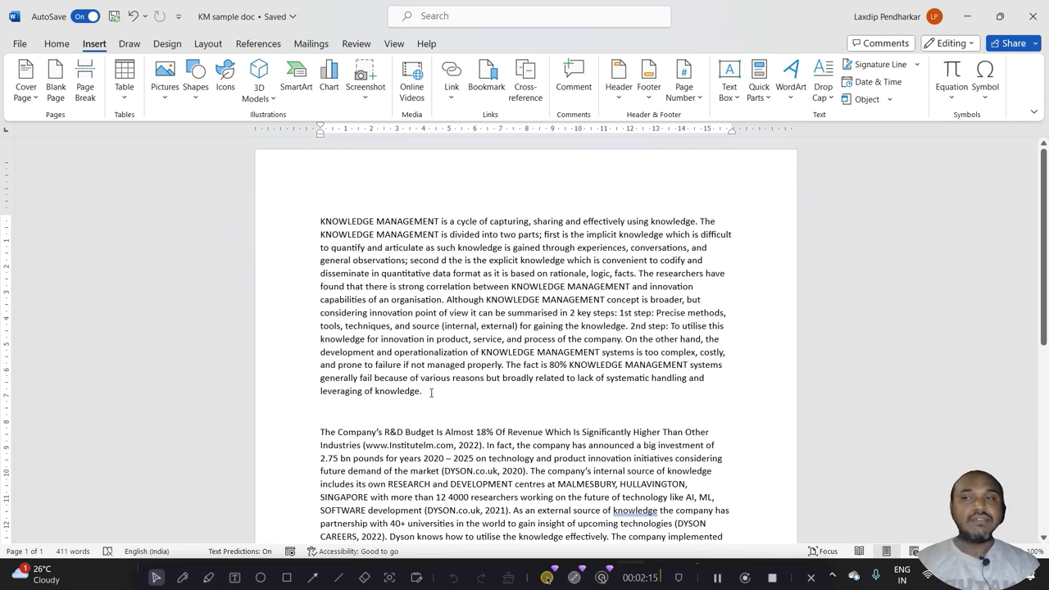
{"action": "left_click", "coordinate": [56, 78]}
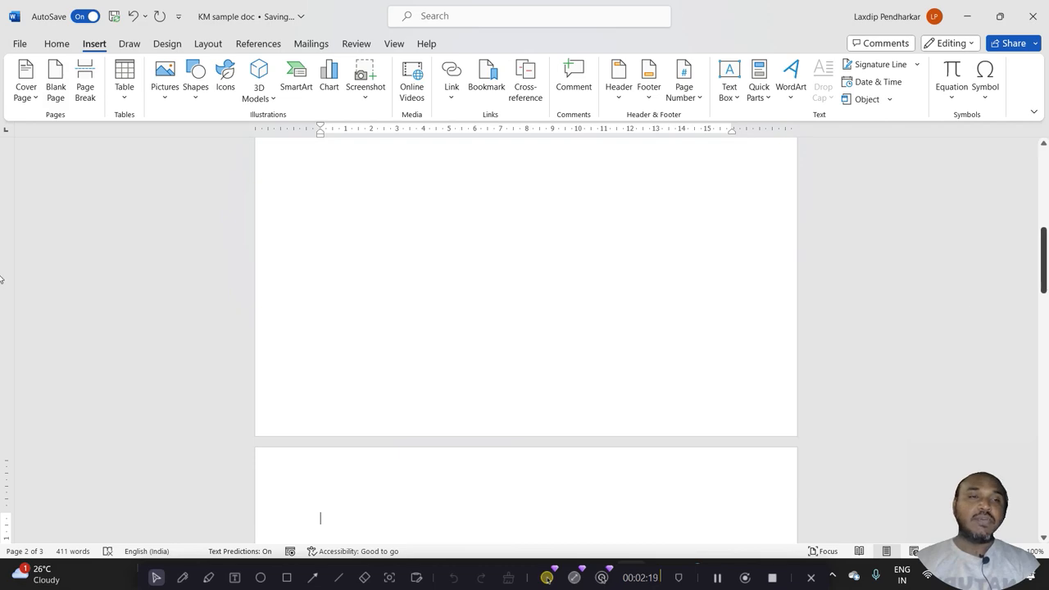
{"action": "left_click_drag", "start_coordinate": [1046, 279], "coordinate": [0, 297]}
{"action": "left_click_drag", "start_coordinate": [1045, 298], "coordinate": [1046, 320]}
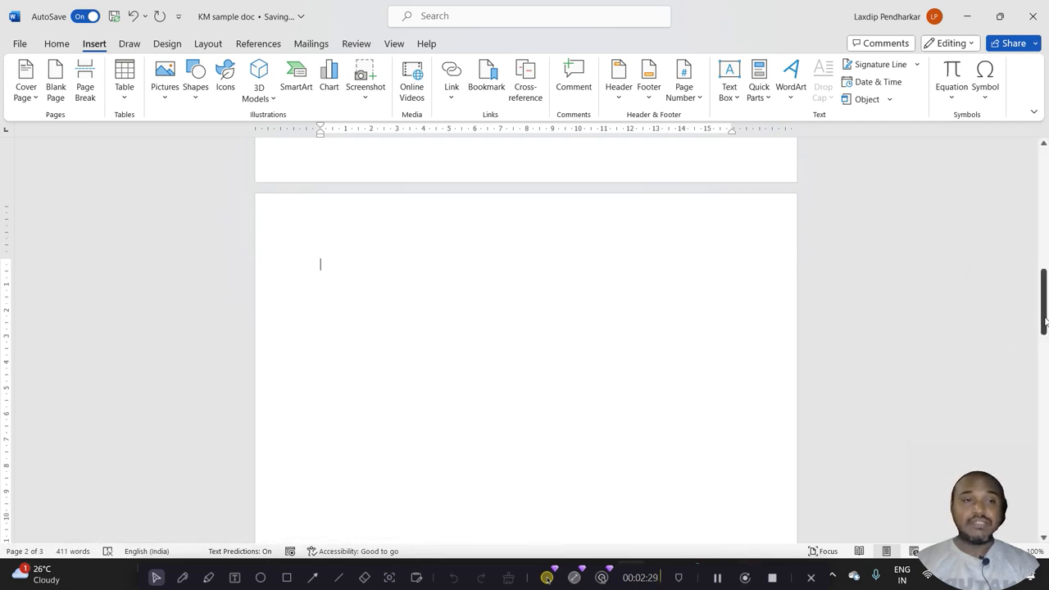
{"action": "left_click_drag", "start_coordinate": [1045, 331], "coordinate": [1046, 337]}
{"action": "left_click_drag", "start_coordinate": [2, 344], "coordinate": [1, 228]}
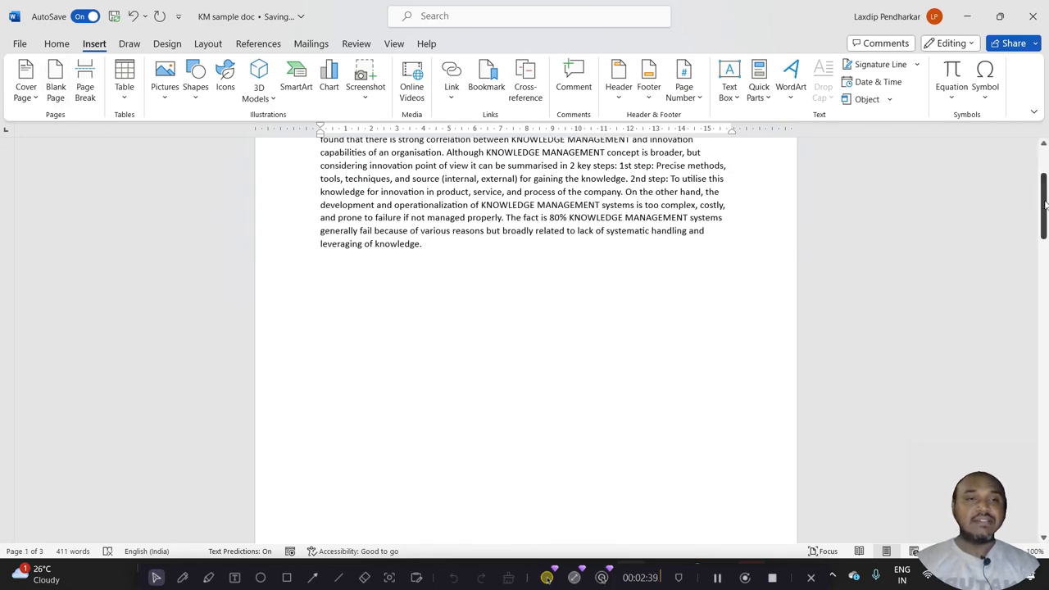
{"action": "left_click_drag", "start_coordinate": [1045, 205], "coordinate": [1046, 174]}
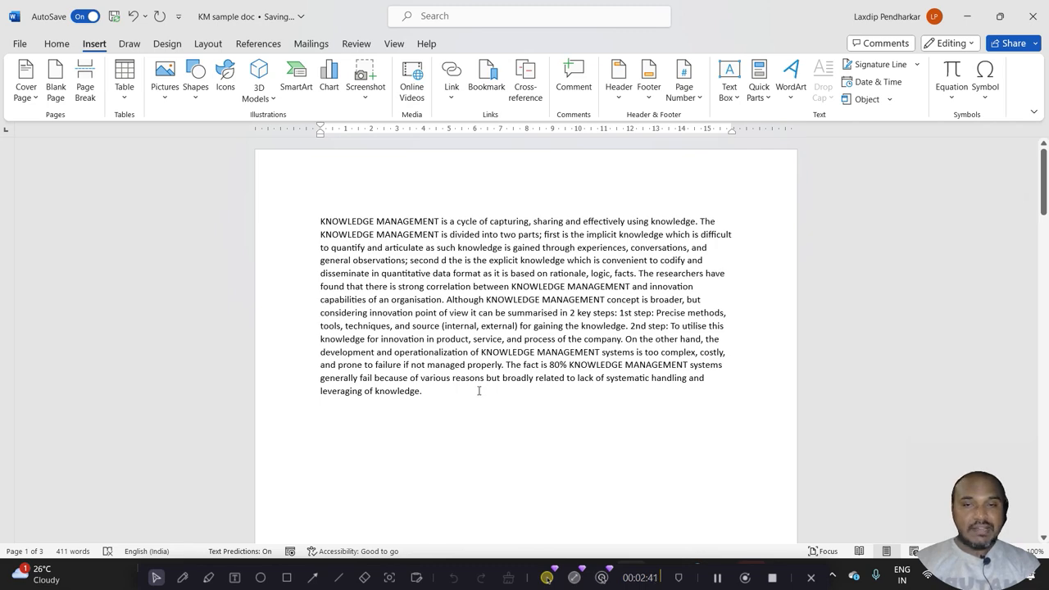
{"action": "left_click_drag", "start_coordinate": [1045, 189], "coordinate": [1045, 407]}
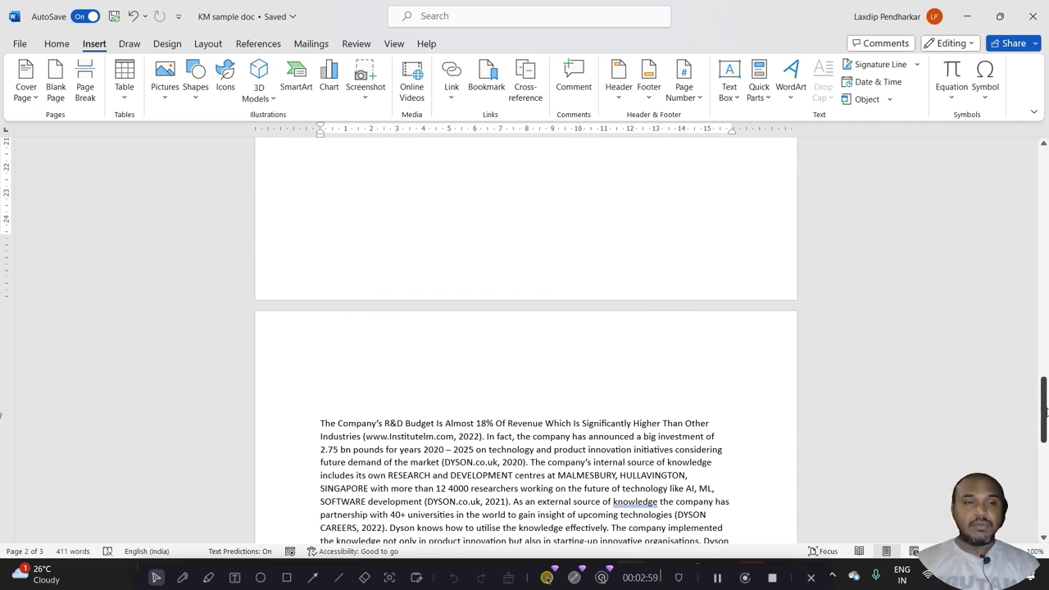
{"action": "left_click_drag", "start_coordinate": [1044, 413], "coordinate": [1046, 398]}
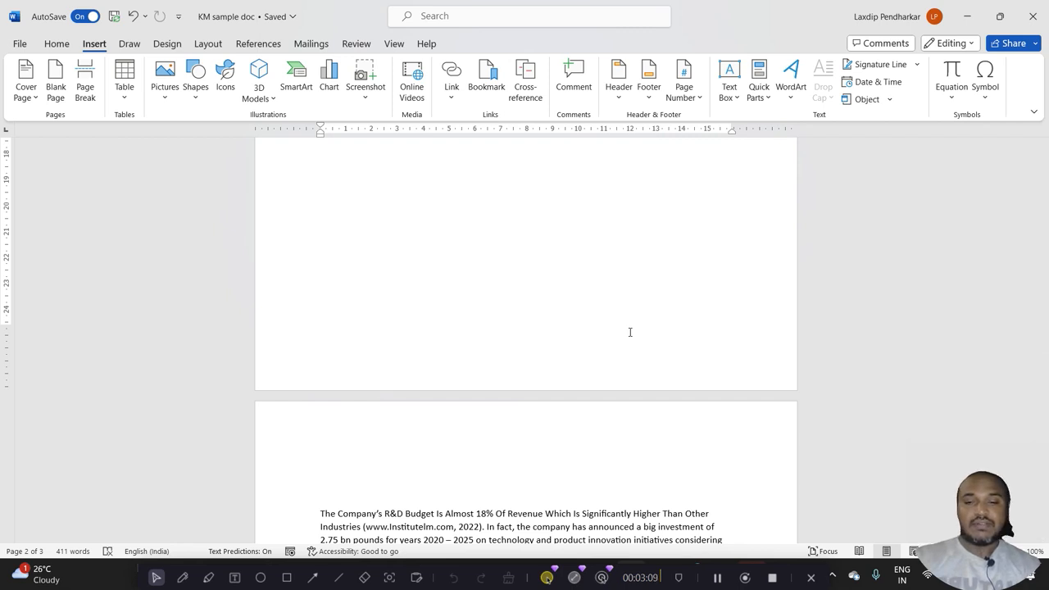
Delete the blank second page of the document
{"action": "key", "text": "ctrl+f"}
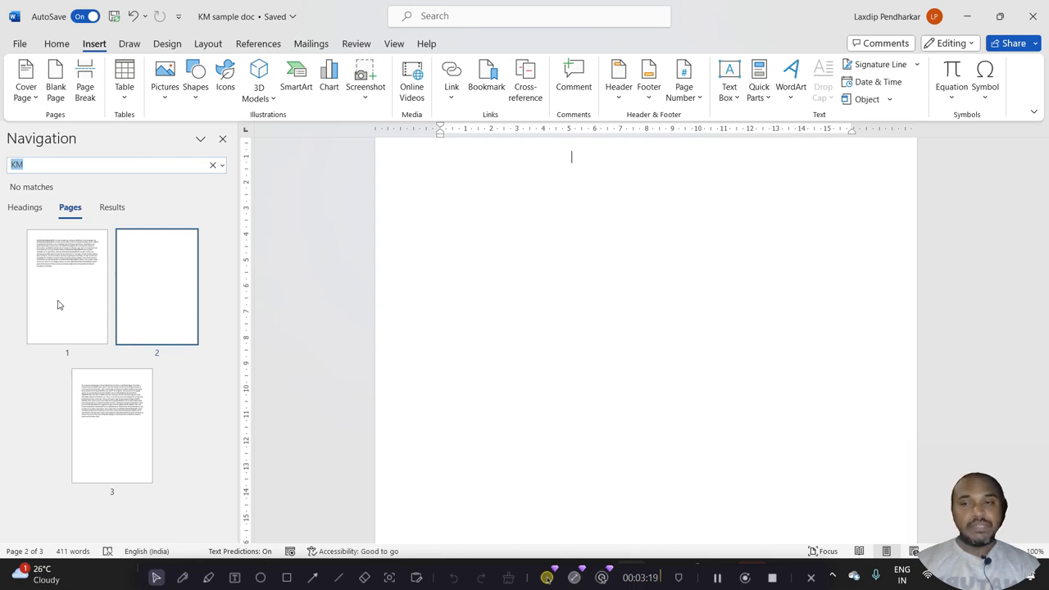
{"action": "left_click", "coordinate": [183, 276]}
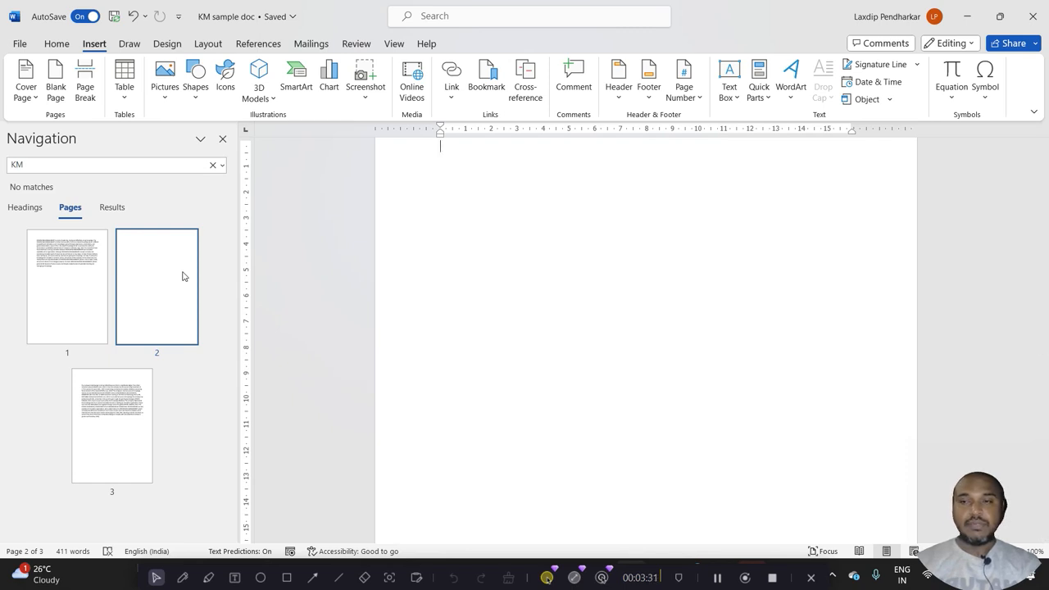
{"action": "key", "text": "Delete"}
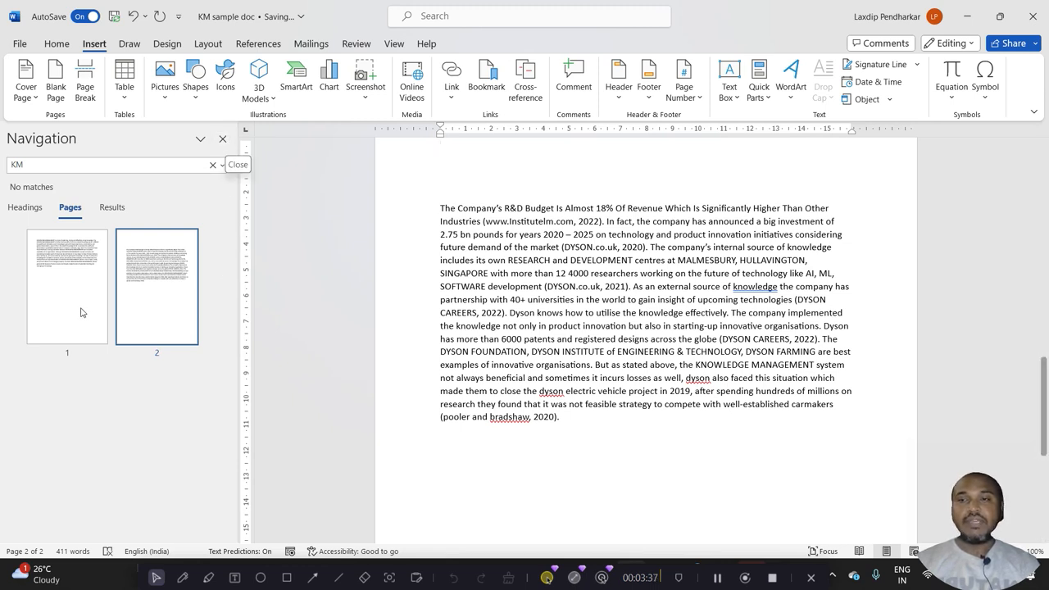
{"action": "left_click", "coordinate": [222, 140]}
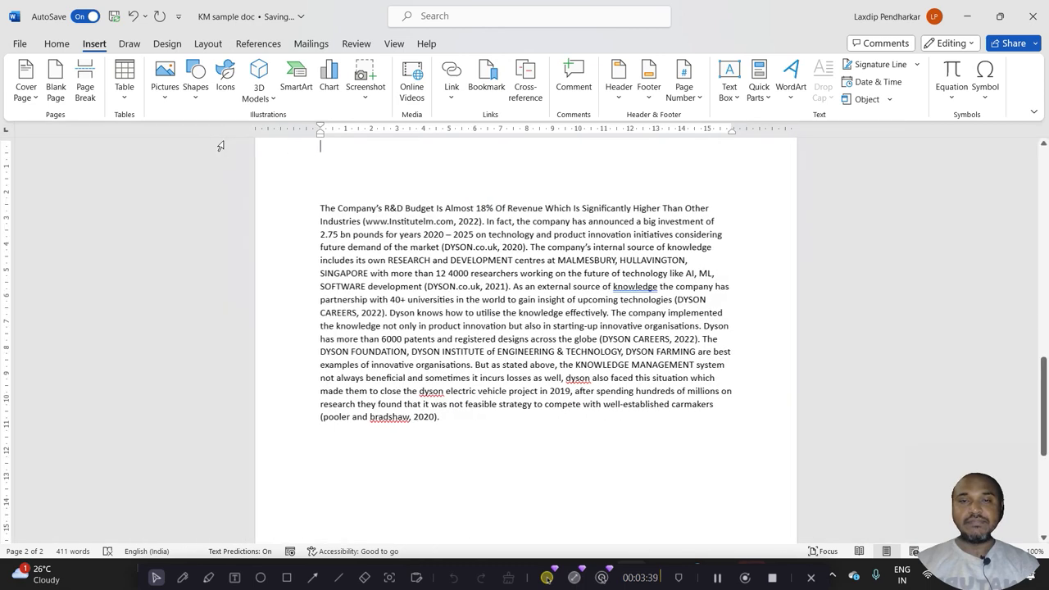
{"action": "left_click_drag", "start_coordinate": [1045, 369], "coordinate": [1043, 392]}
{"action": "left_click", "coordinate": [530, 256]}
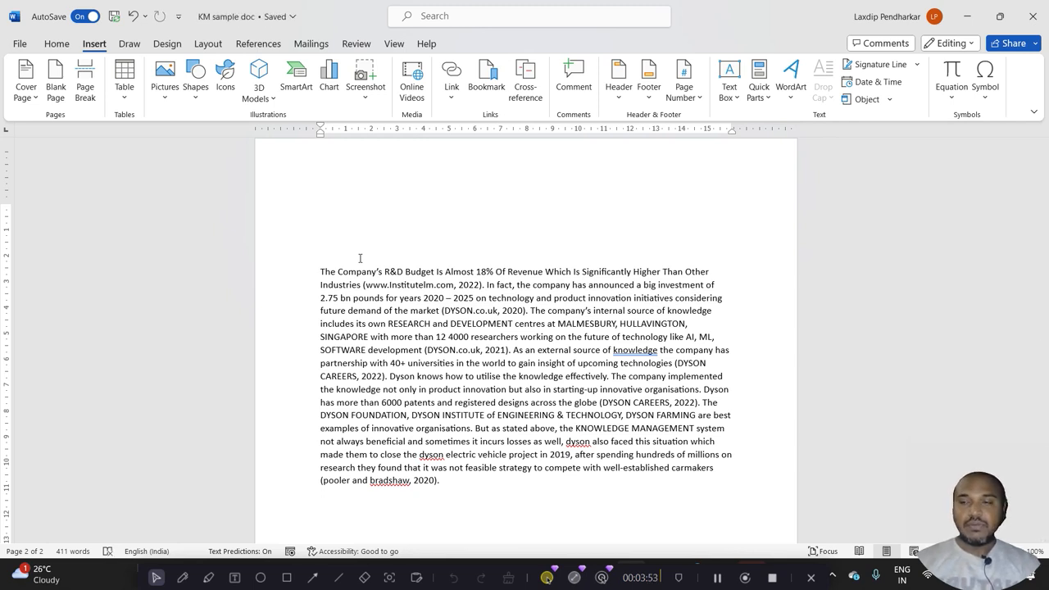
Undo the last three changes and redo one of them
{"action": "left_click", "coordinate": [133, 16]}
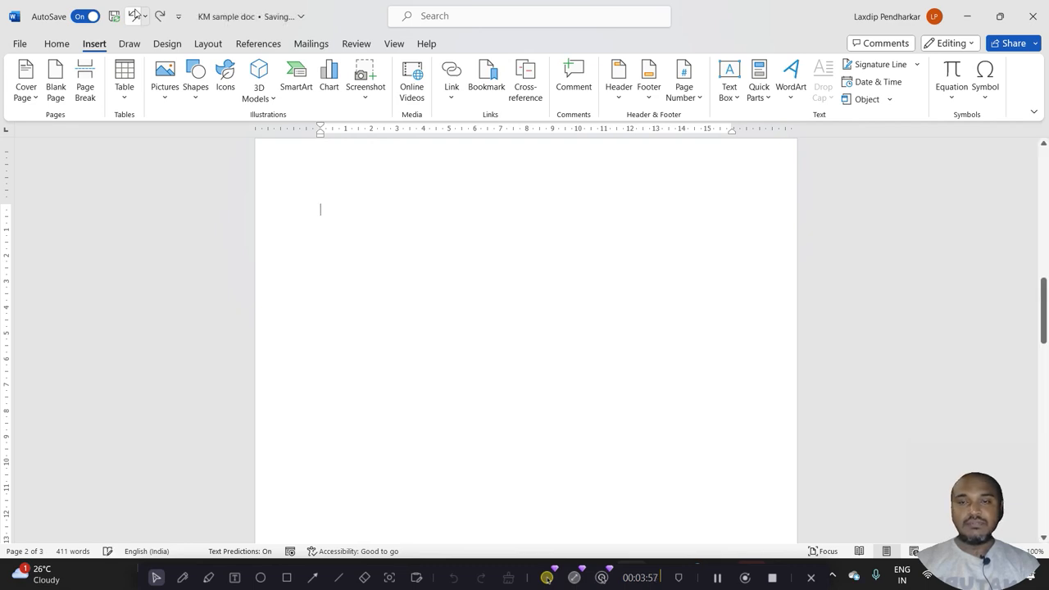
{"action": "left_click", "coordinate": [133, 16]}
{"action": "left_click", "coordinate": [134, 16]}
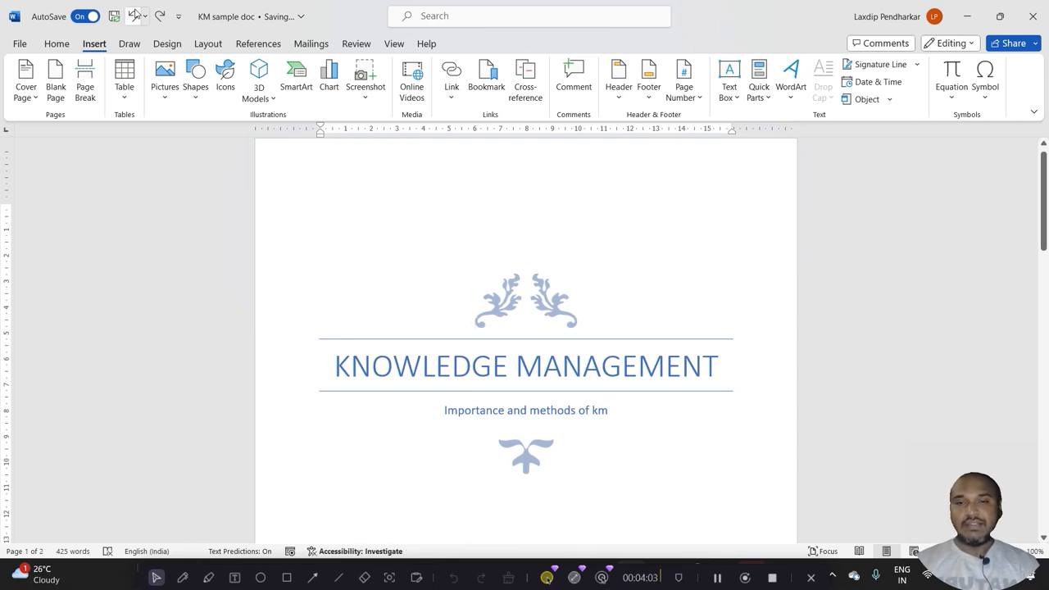
{"action": "left_click", "coordinate": [160, 16]}
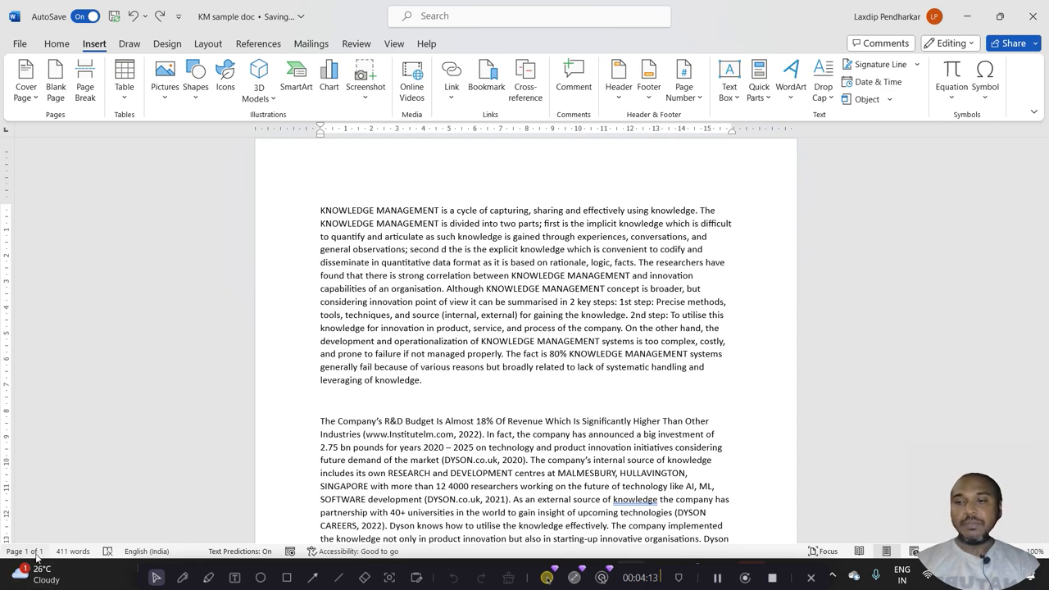
Remove the empty line between the first and second paragraphs
{"action": "left_click", "coordinate": [361, 399]}
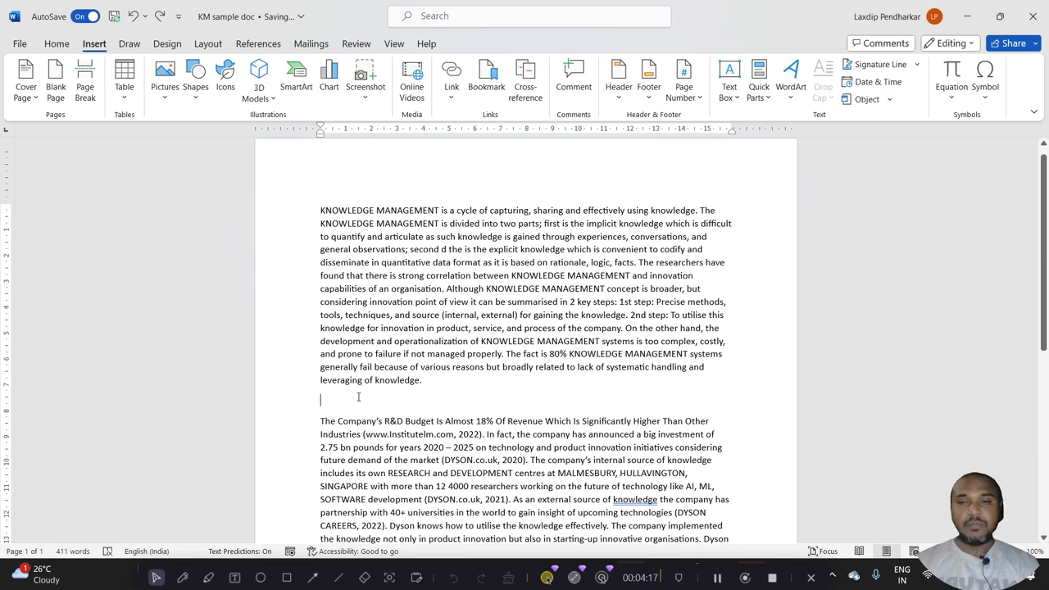
{"action": "key", "text": "BackSpace"}
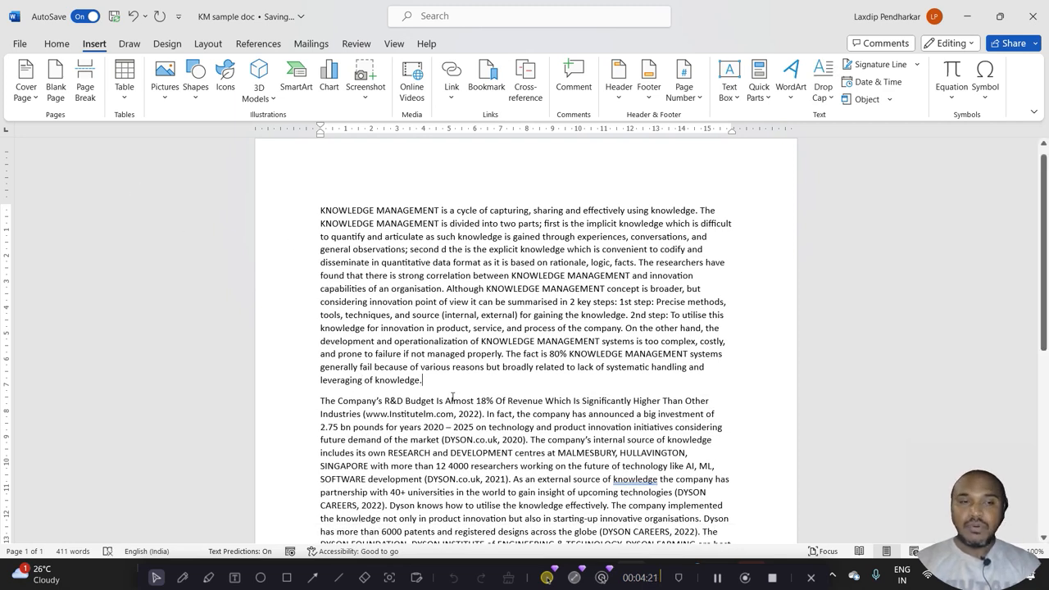
{"action": "left_click", "coordinate": [457, 426]}
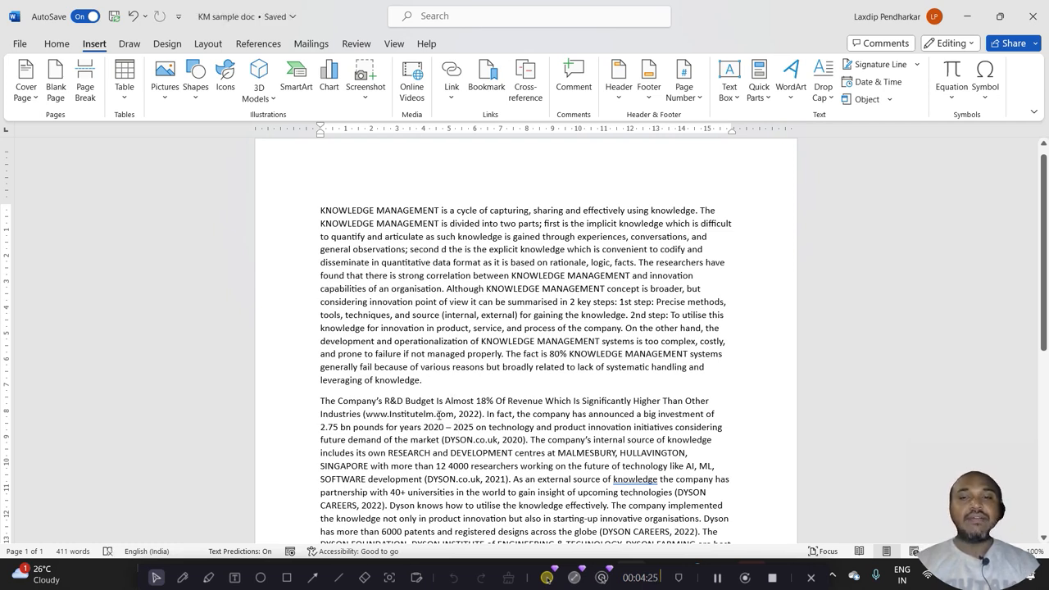
Insert a page break at the end of the first paragraph so the second paragraph starts a new page
{"action": "left_click_drag", "start_coordinate": [318, 402], "coordinate": [489, 490]}
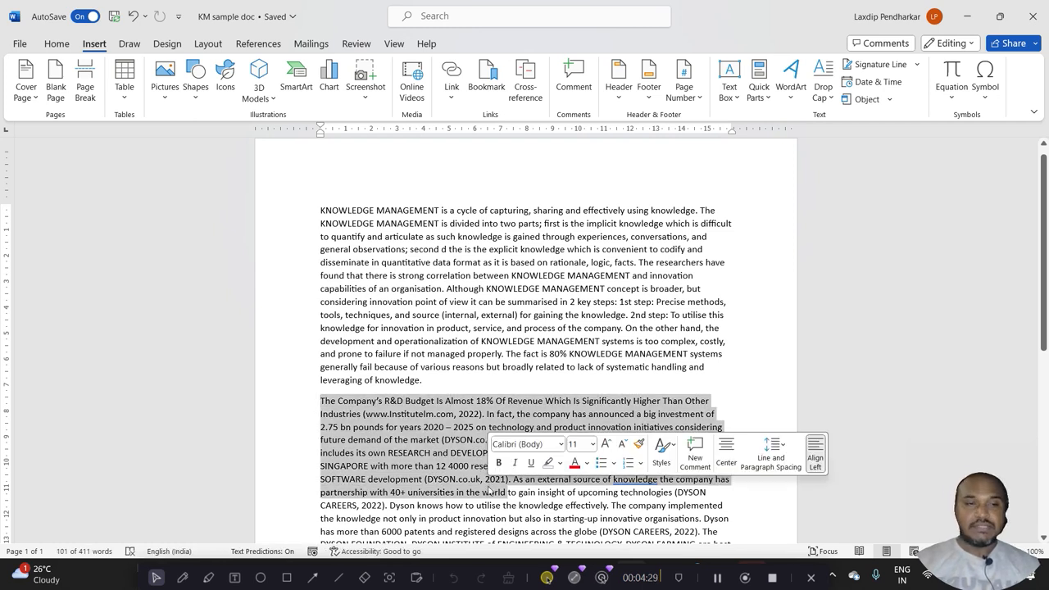
{"action": "left_click", "coordinate": [427, 381]}
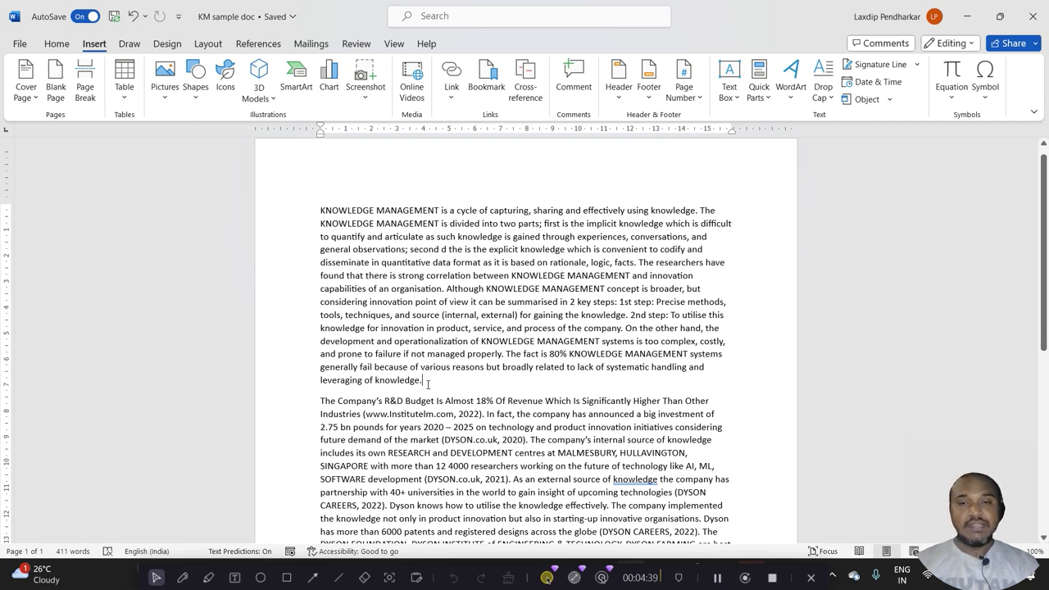
{"action": "left_click", "coordinate": [85, 82]}
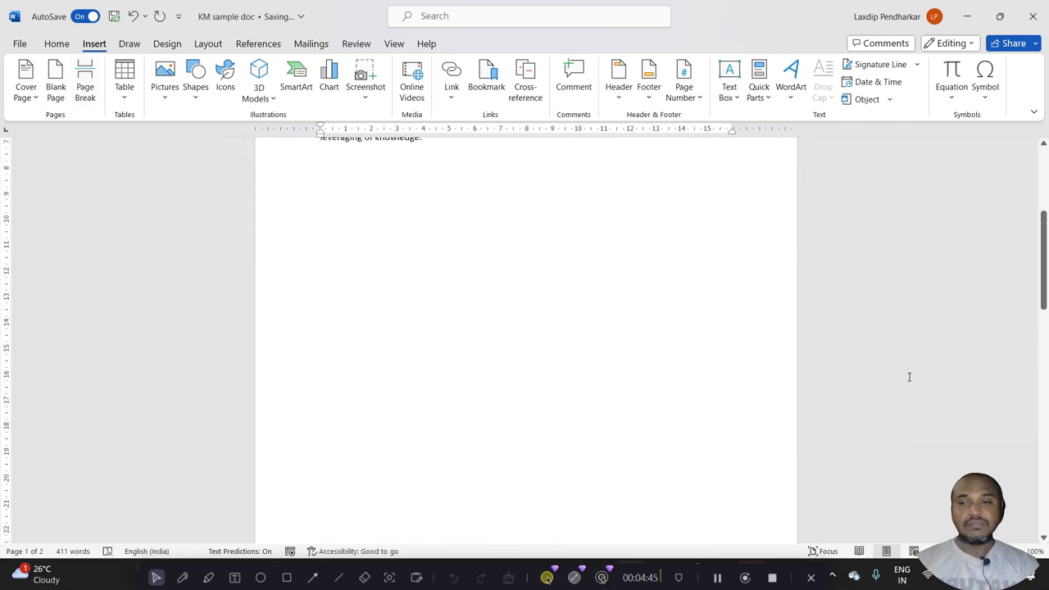
{"action": "left_click_drag", "start_coordinate": [1044, 274], "coordinate": [1047, 211]}
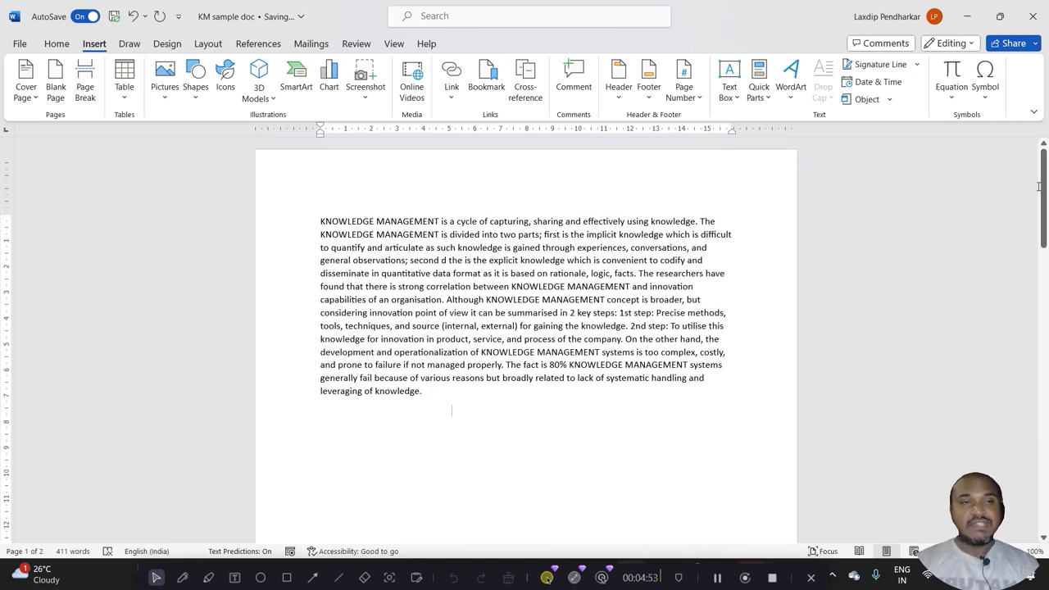
{"action": "left_click_drag", "start_coordinate": [1039, 187], "coordinate": [2, 361]}
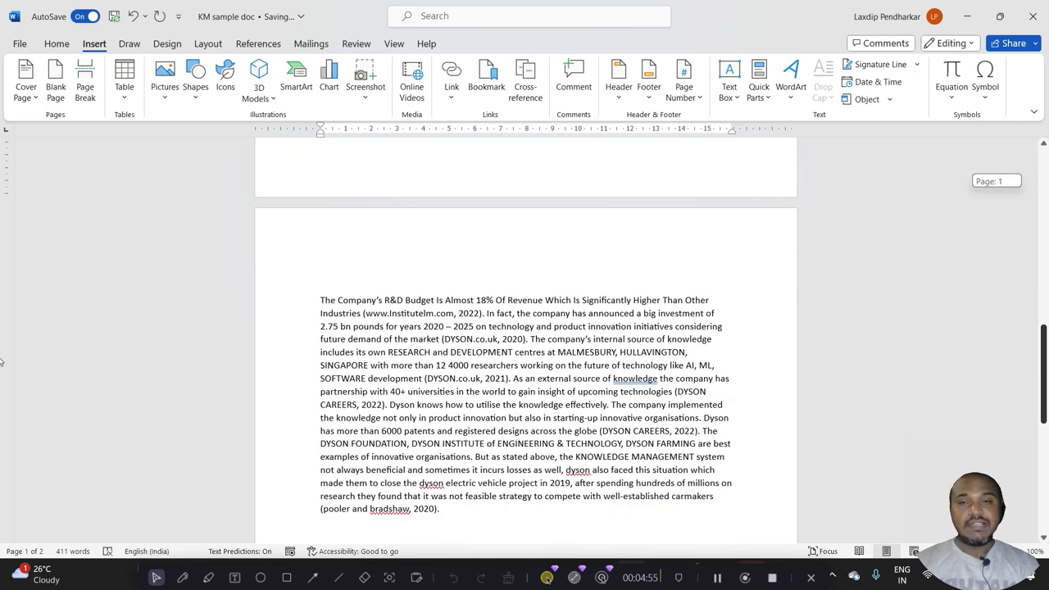
{"action": "left_click", "coordinate": [605, 338]}
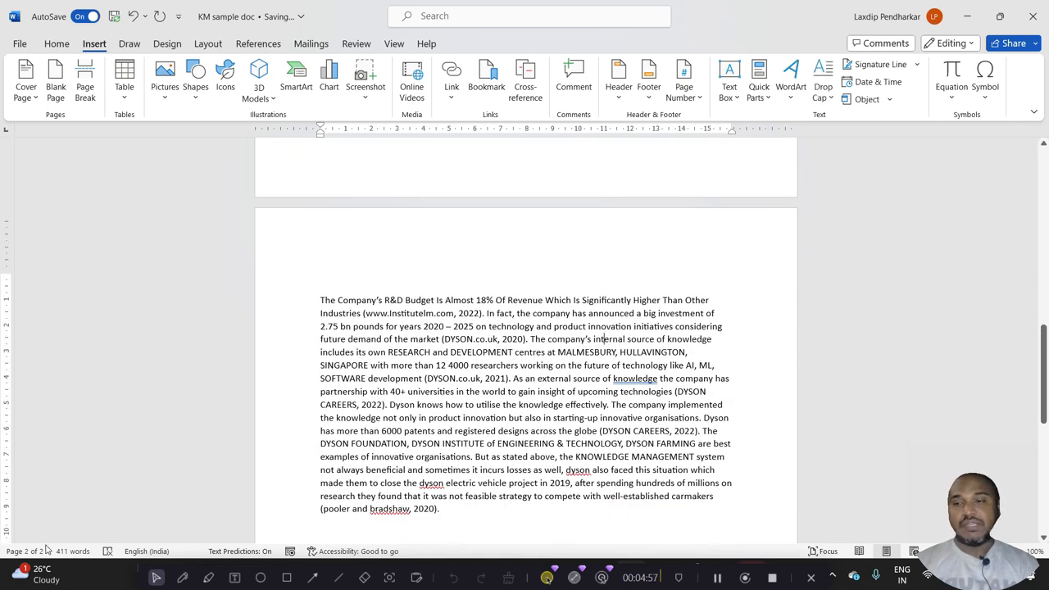